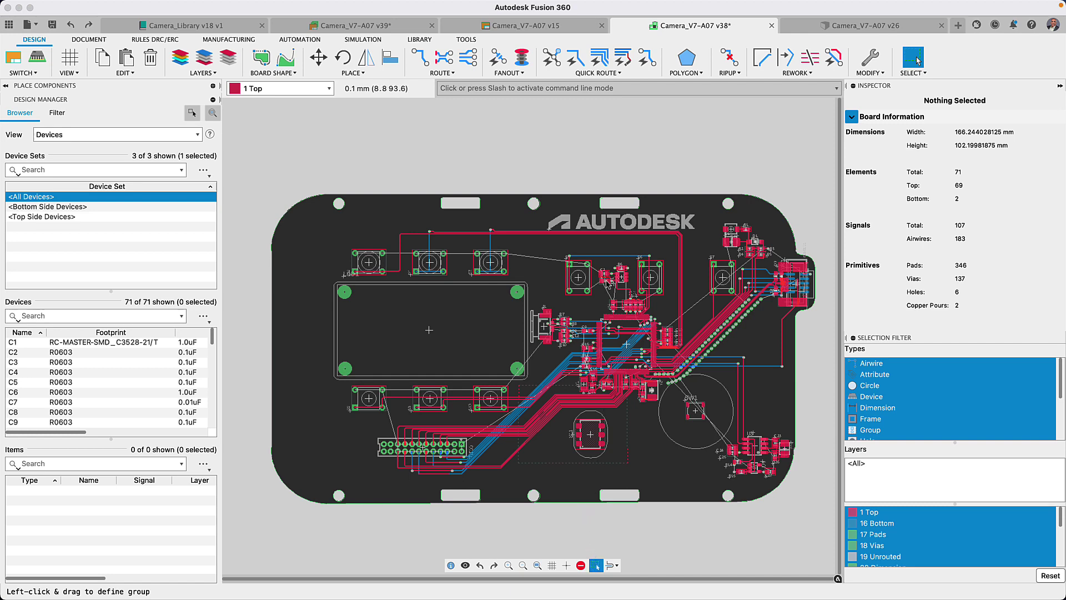
# - Fan out the pins of the signal whose airwire runs between capacitors C3 and C4, using signal fanout with round vias
pyautogui.scroll(8, 608, 281)
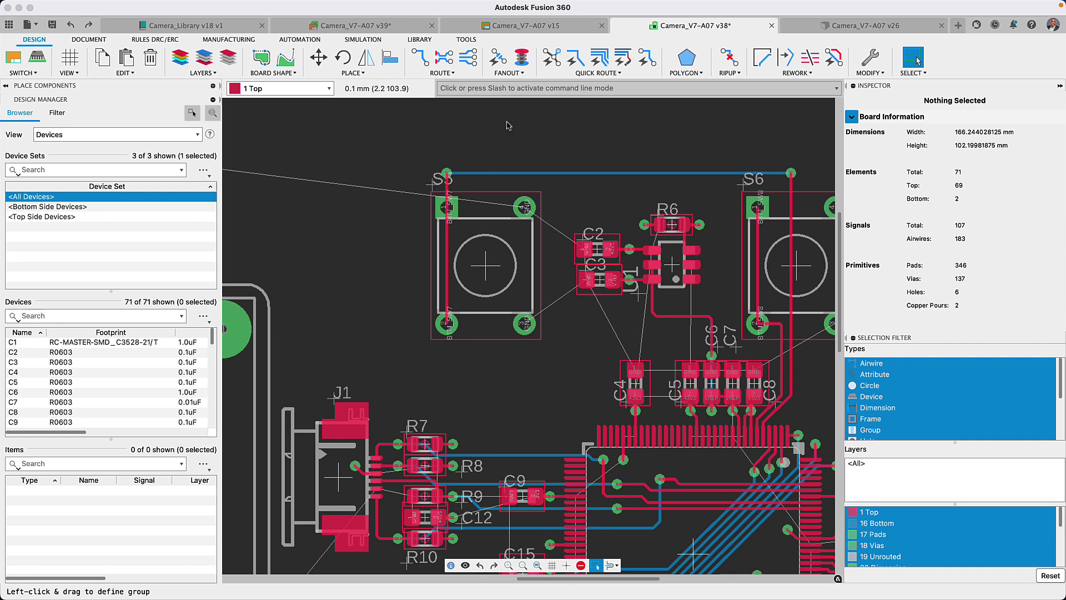
pyautogui.click(498, 58)
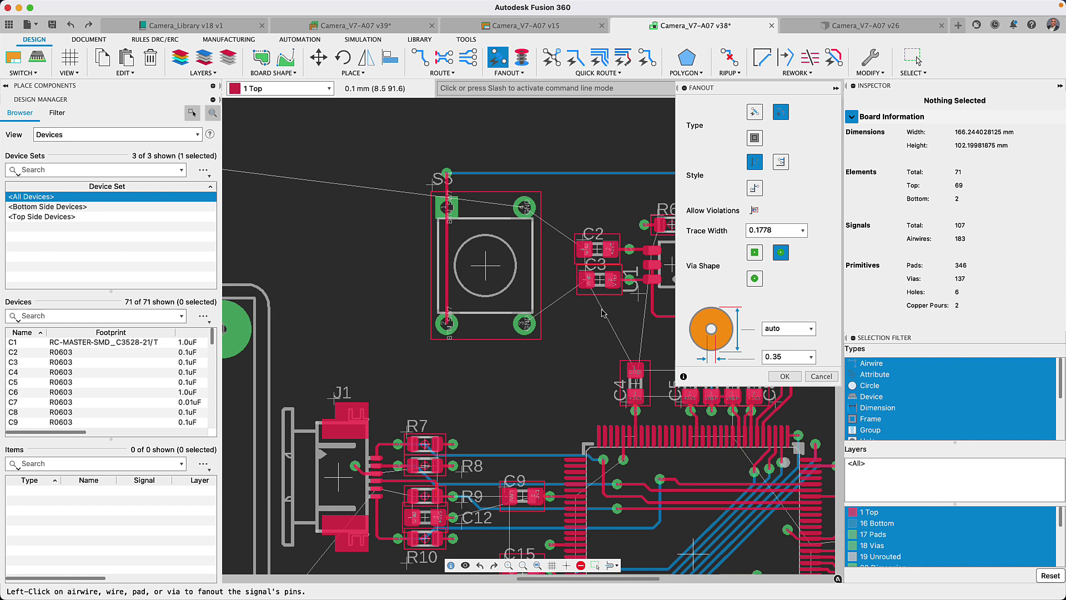
pyautogui.click(602, 311)
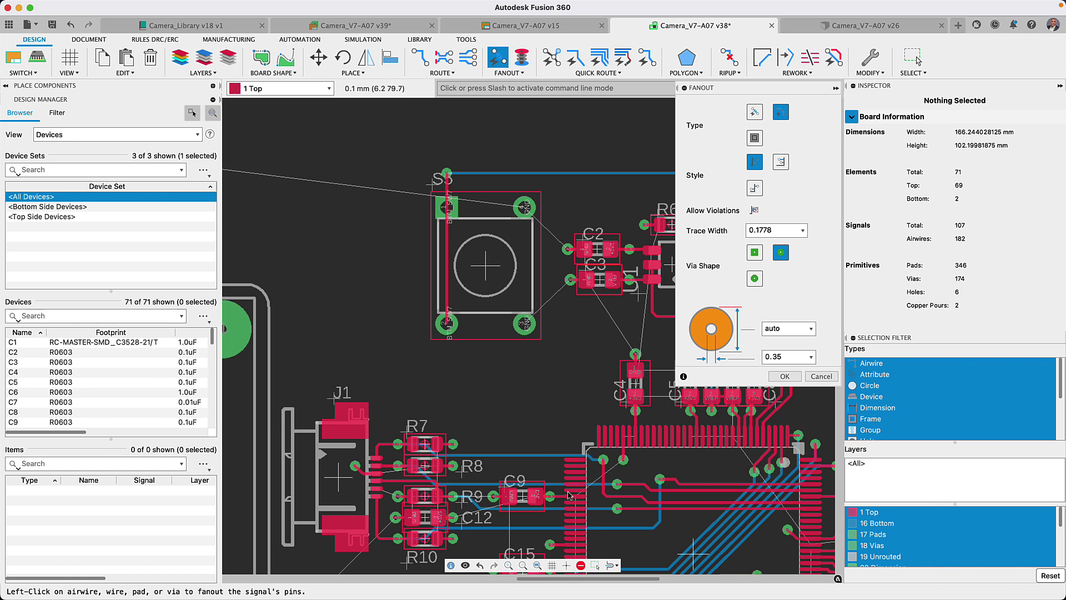
pyautogui.click(537, 565)
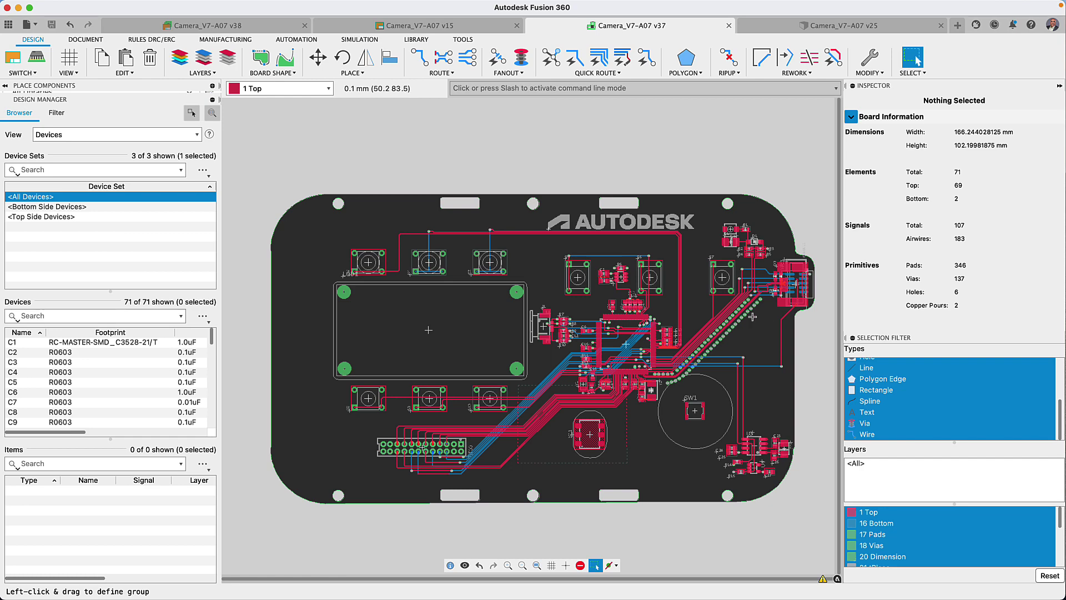
# - Review the layer stackup in the design rules and run a DRC on the selected area around capacitors C10 to C14
pyautogui.scroll(5, 666, 338)
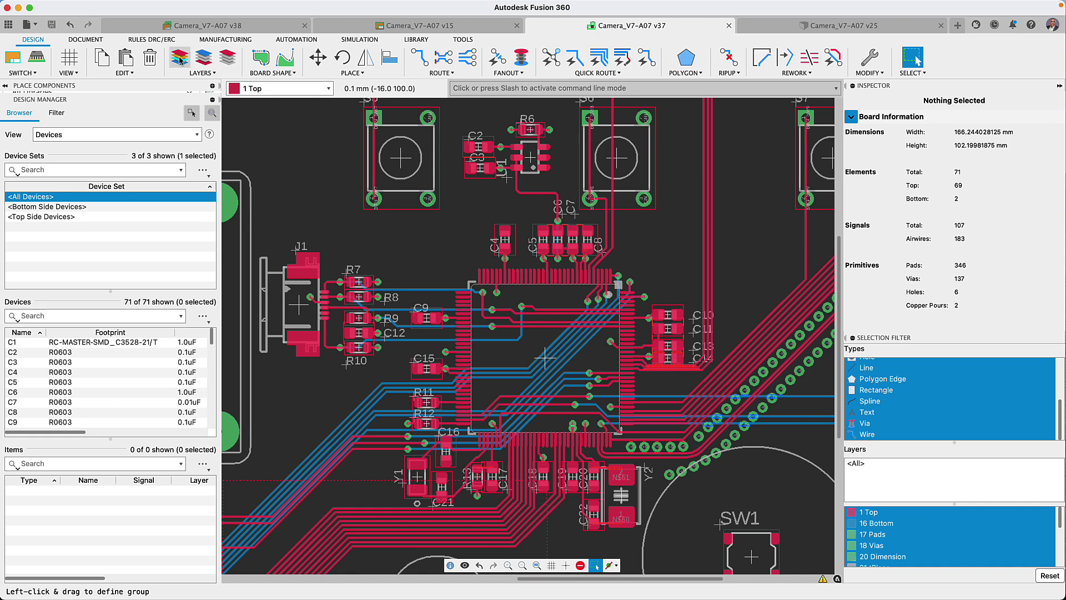
pyautogui.click(168, 39)
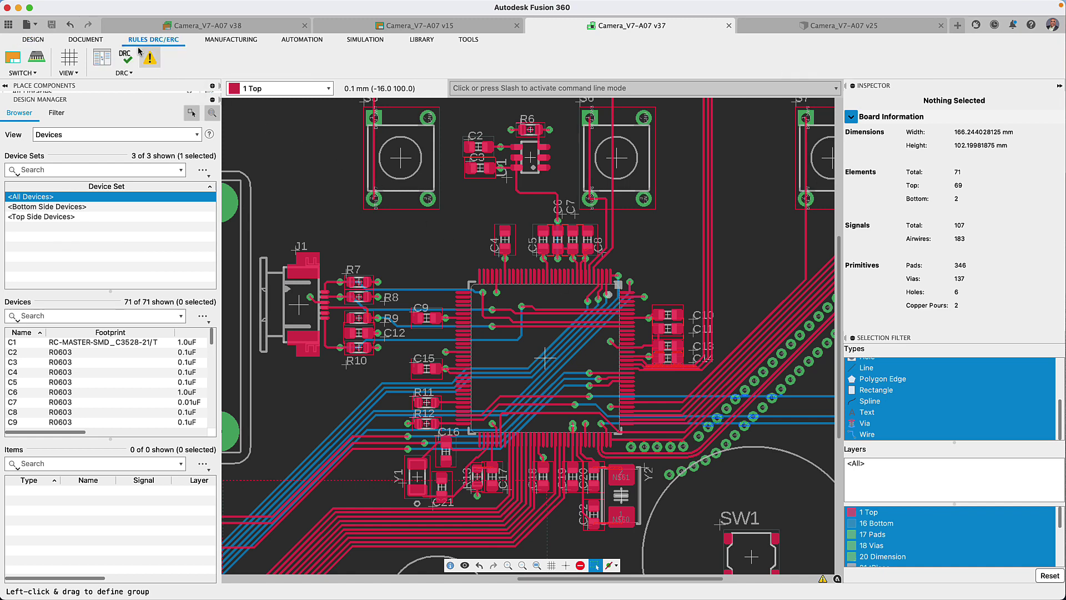
pyautogui.click(123, 59)
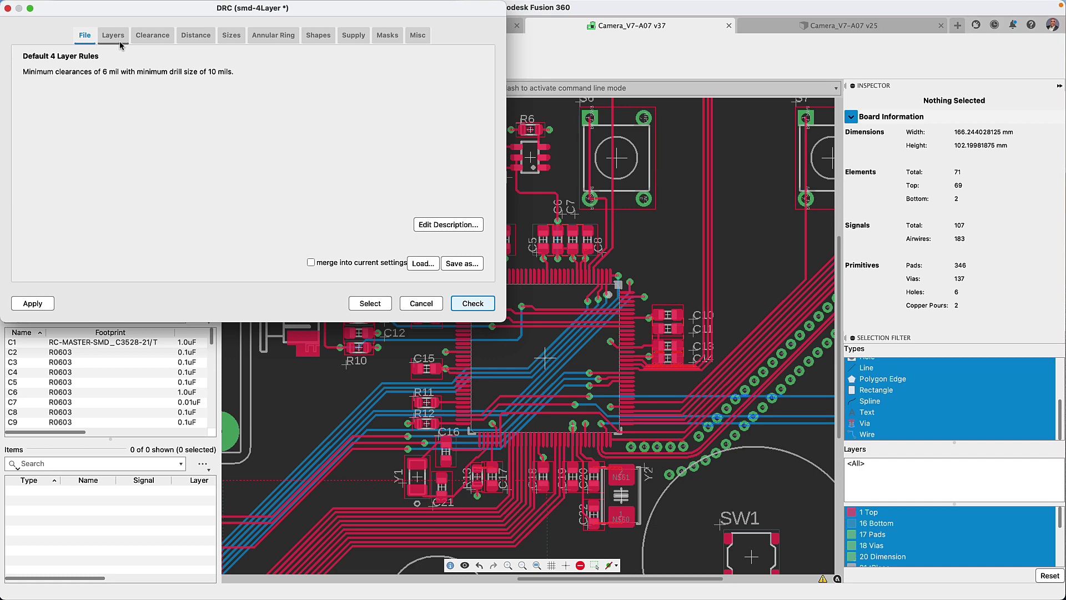
pyautogui.click(113, 36)
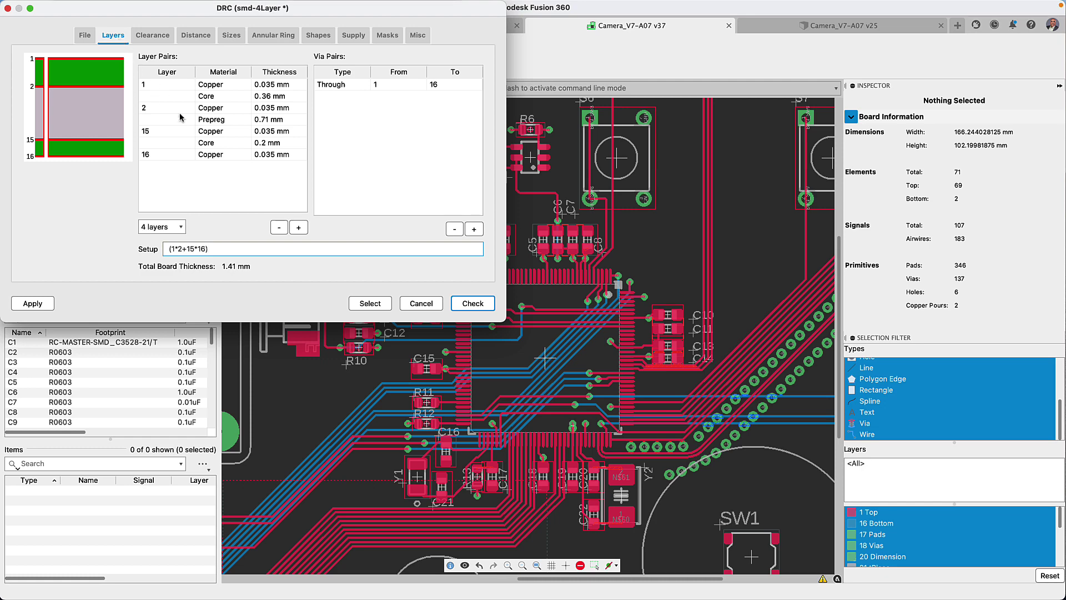
pyautogui.click(363, 307)
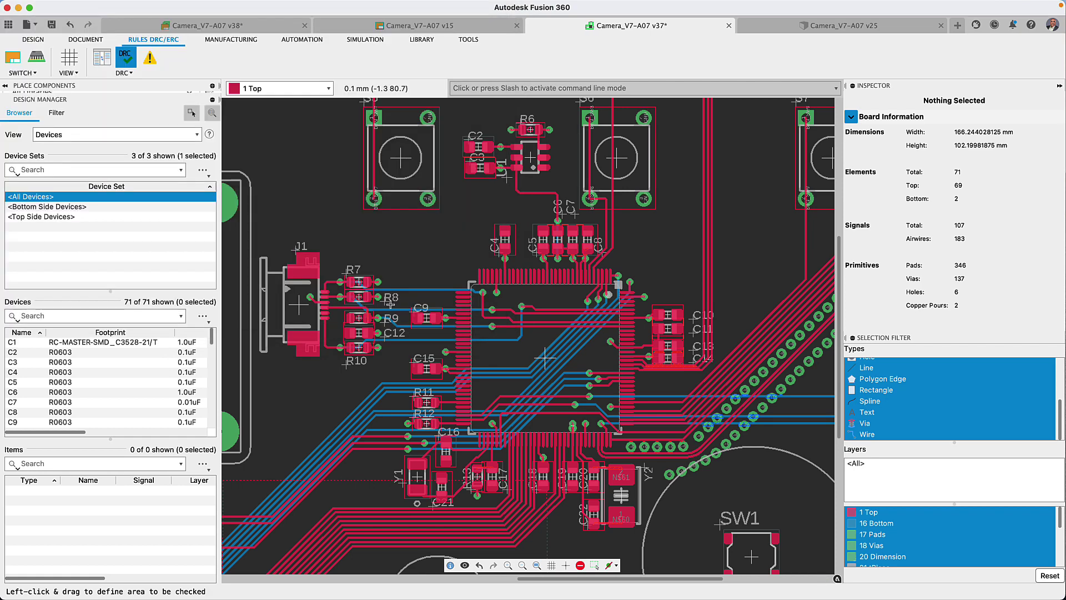
pyautogui.moveTo(695, 294); pyautogui.dragTo(634, 383)
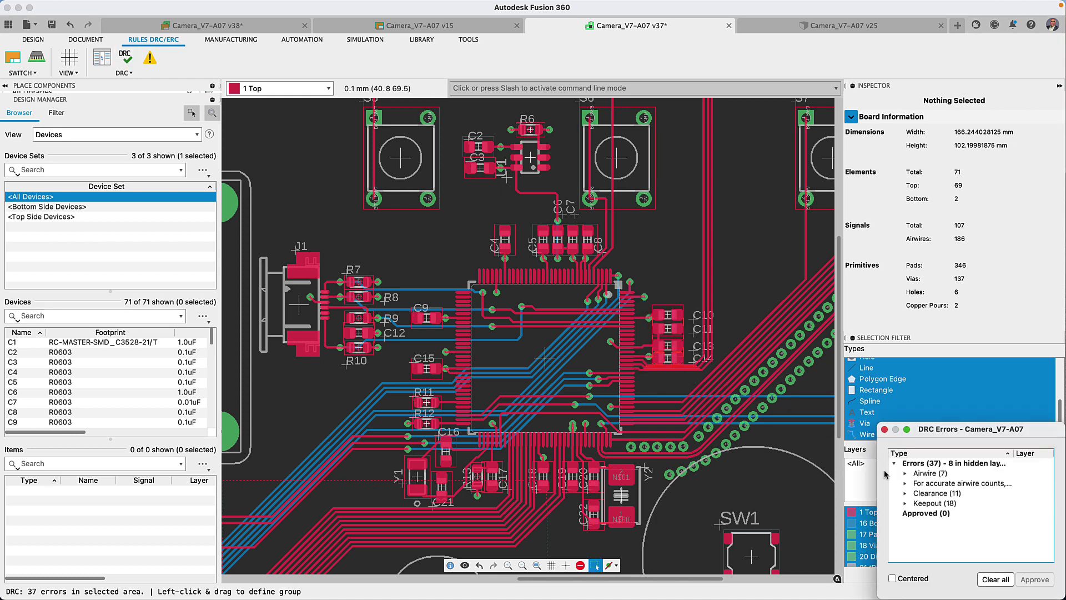
# - Examine the locations of the first three clearance errors in the DRC error list, and close the list
pyautogui.click(906, 494)
pyautogui.click(940, 504)
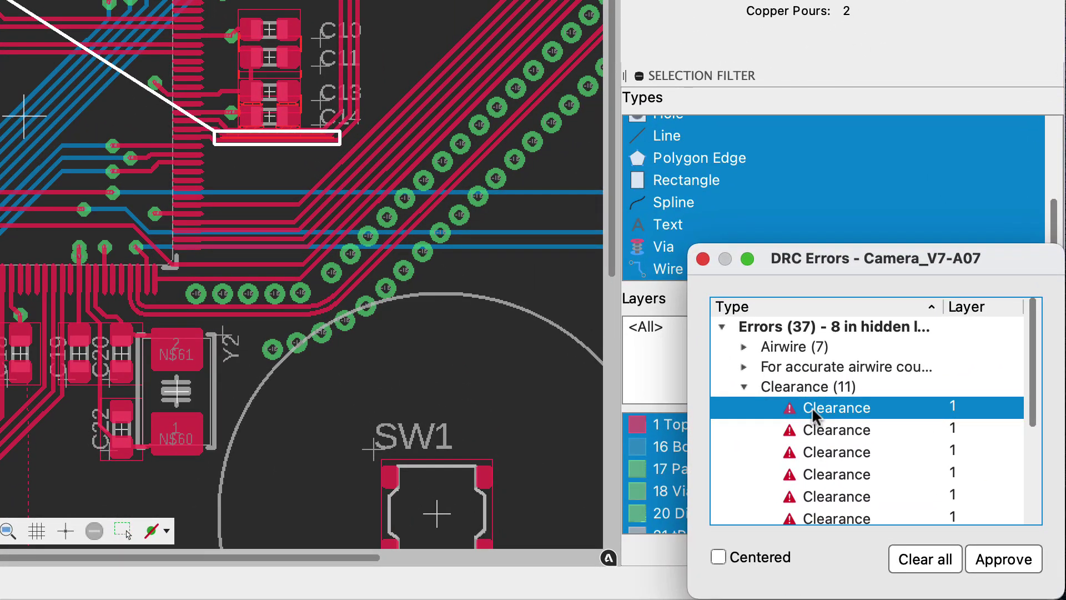
pyautogui.click(815, 429)
pyautogui.click(817, 444)
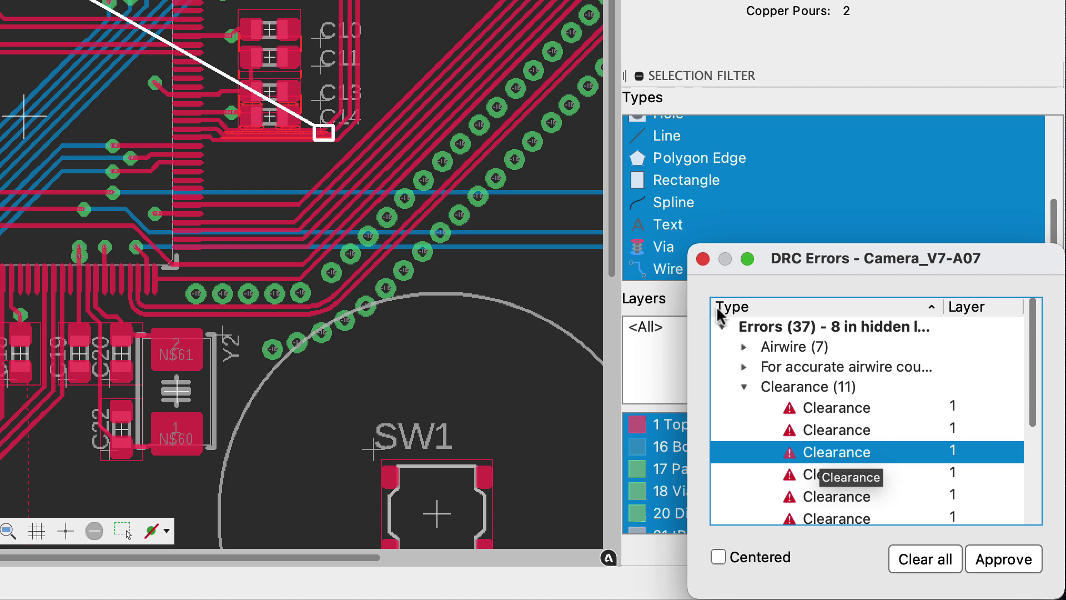
pyautogui.click(703, 260)
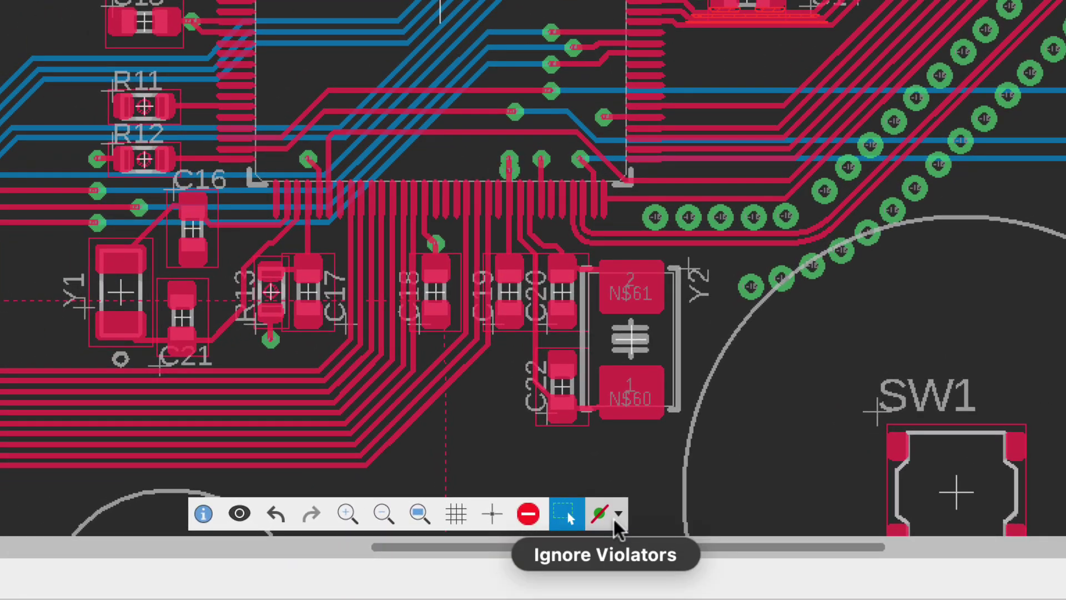
# - Set routing to Push Violators and move capacitor C14 slightly down, away from C13, pushing the BTN_SW traces below it
pyautogui.click(618, 514)
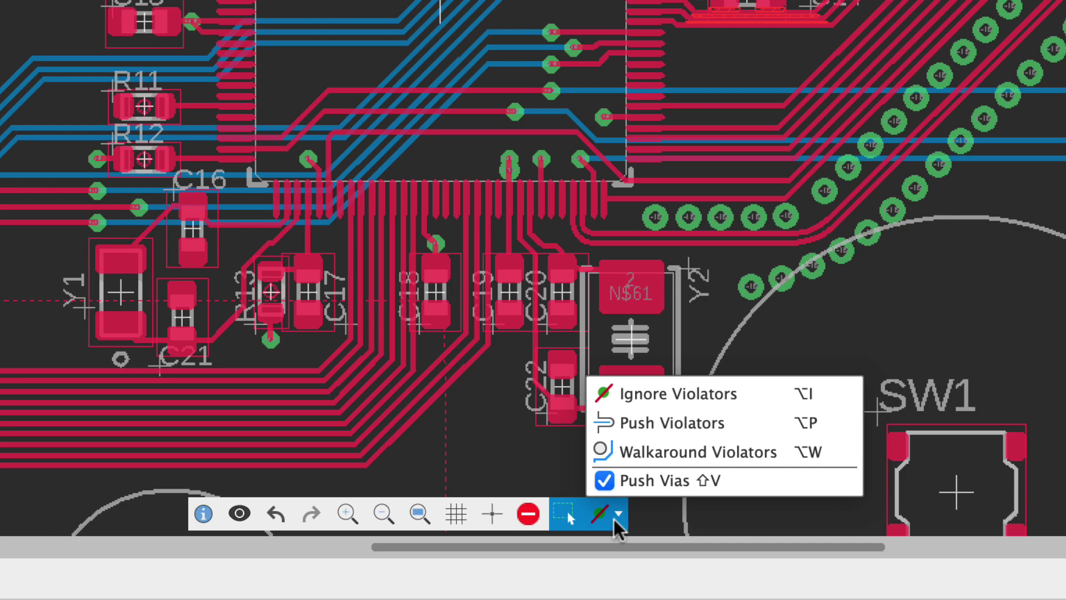
pyautogui.click(634, 428)
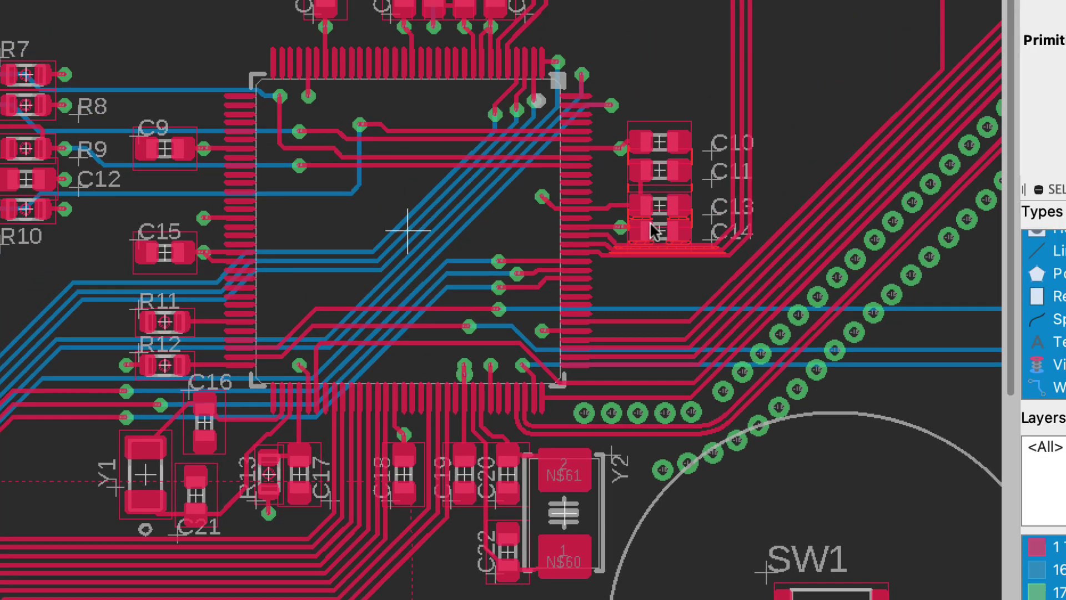
pyautogui.scroll(10, 585, 423)
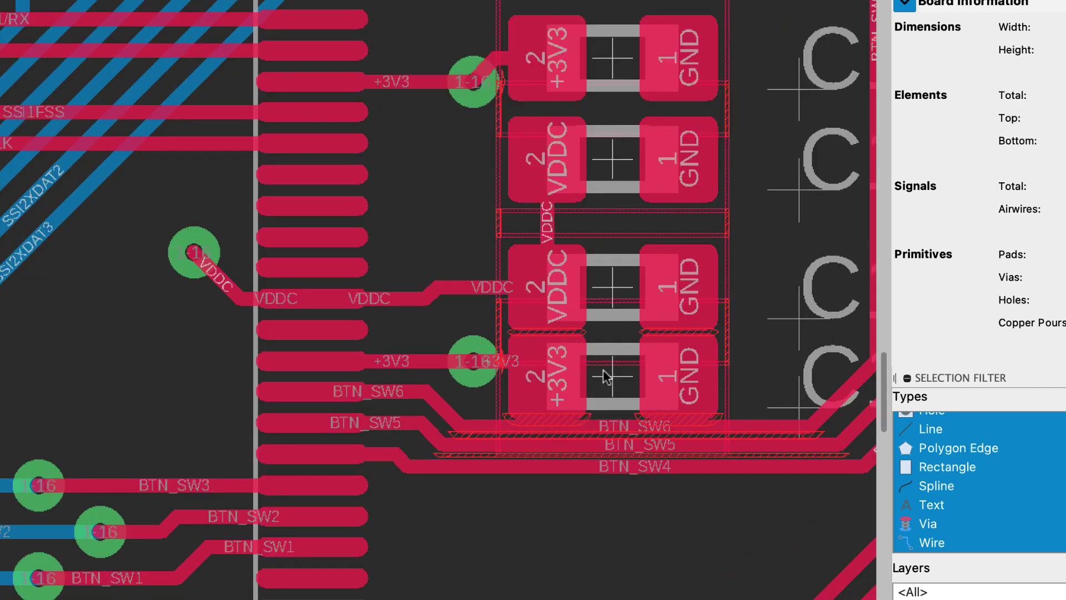
pyautogui.moveTo(609, 377); pyautogui.dragTo(612, 401)
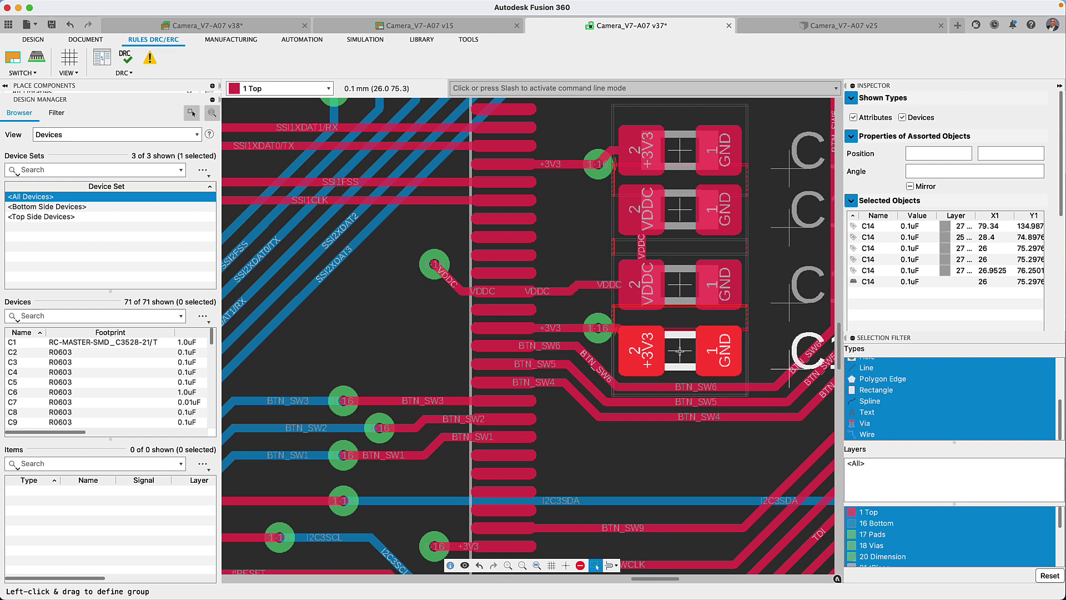
# - Open the manufacturing preview and show the bottom side of the board
pyautogui.click(227, 40)
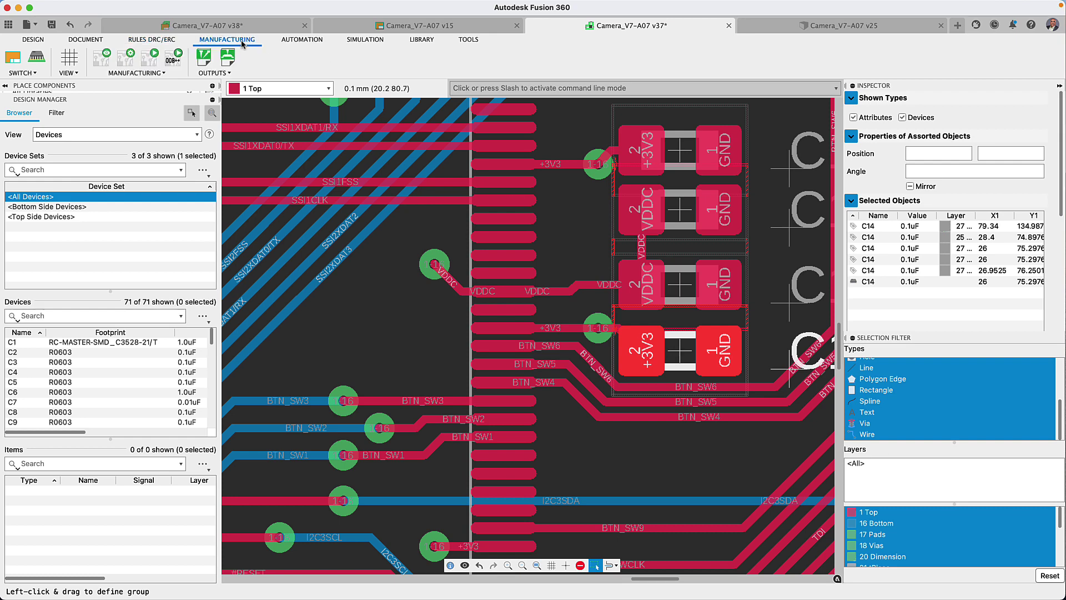
pyautogui.click(102, 58)
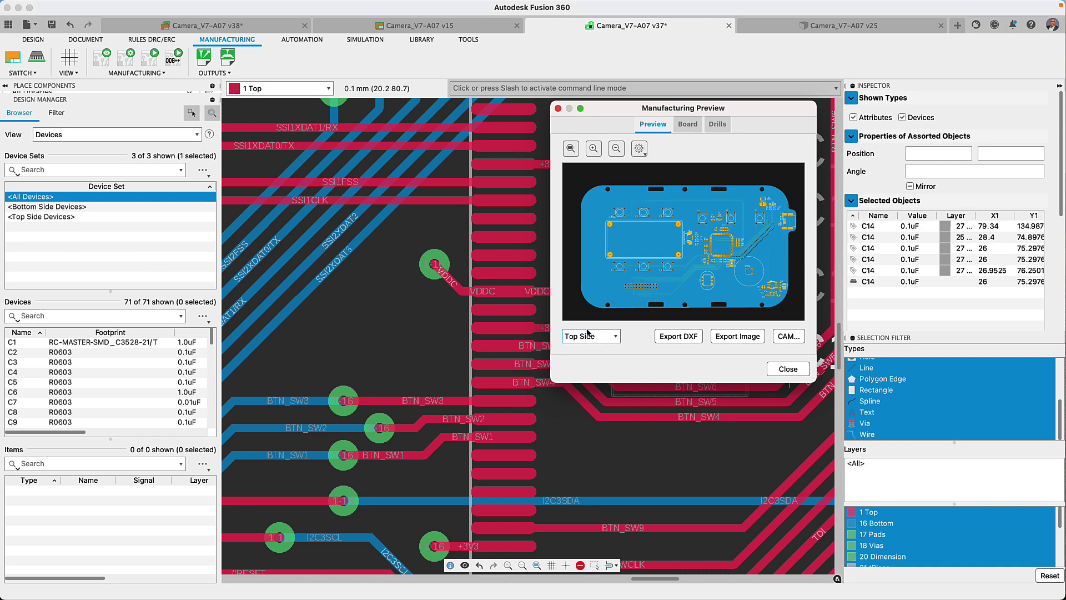
pyautogui.click(611, 336)
pyautogui.click(612, 350)
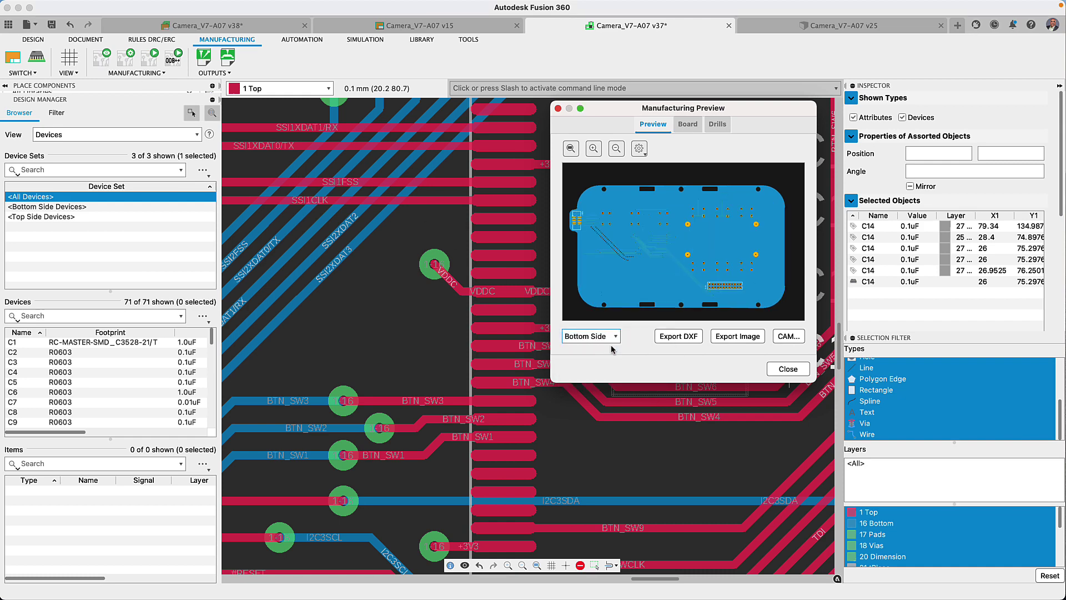
# - Examine the board properties in the manufacturing preview: routing, drills, pads, components, stackup and board dimensions
pyautogui.click(696, 128)
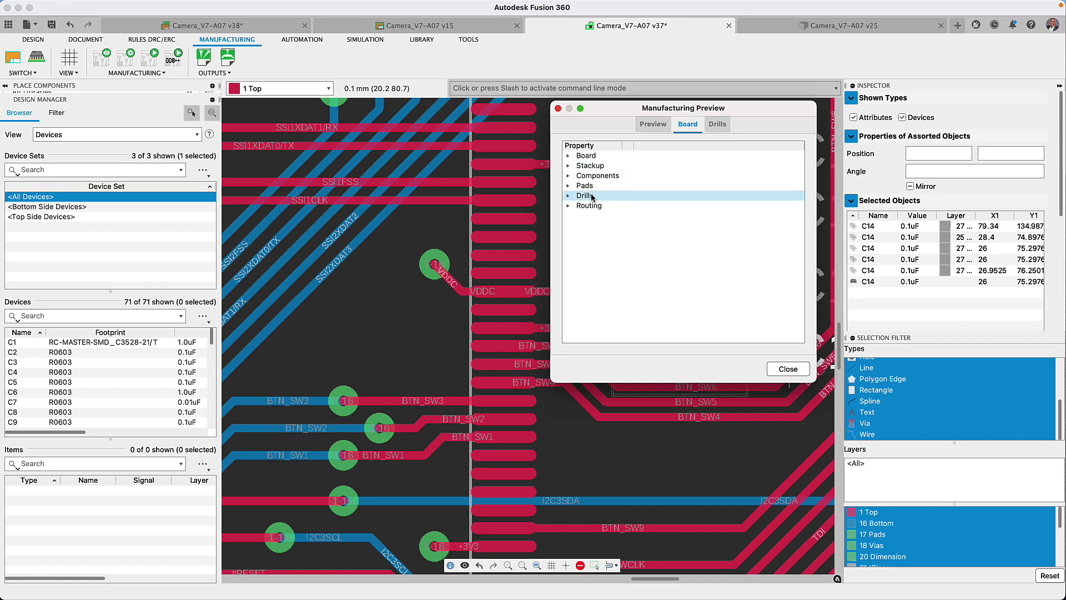
pyautogui.click(569, 207)
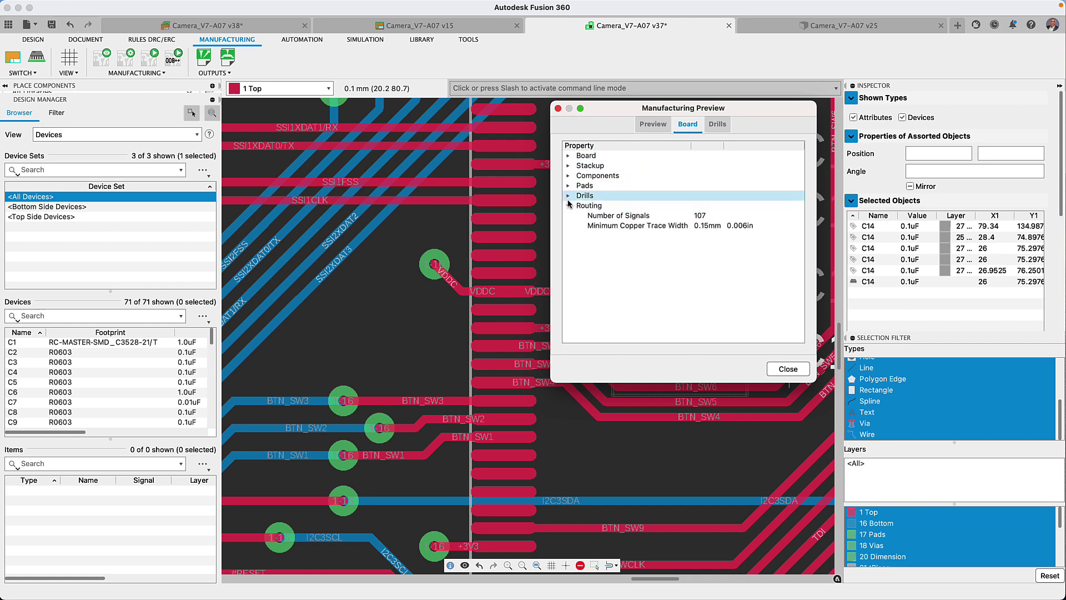
pyautogui.click(569, 196)
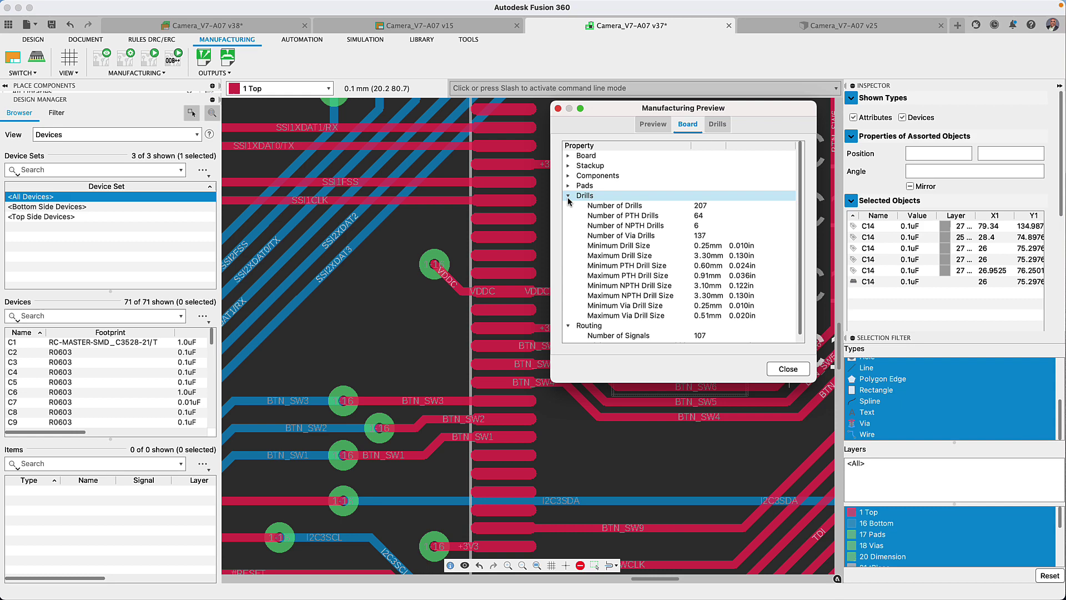
pyautogui.click(568, 185)
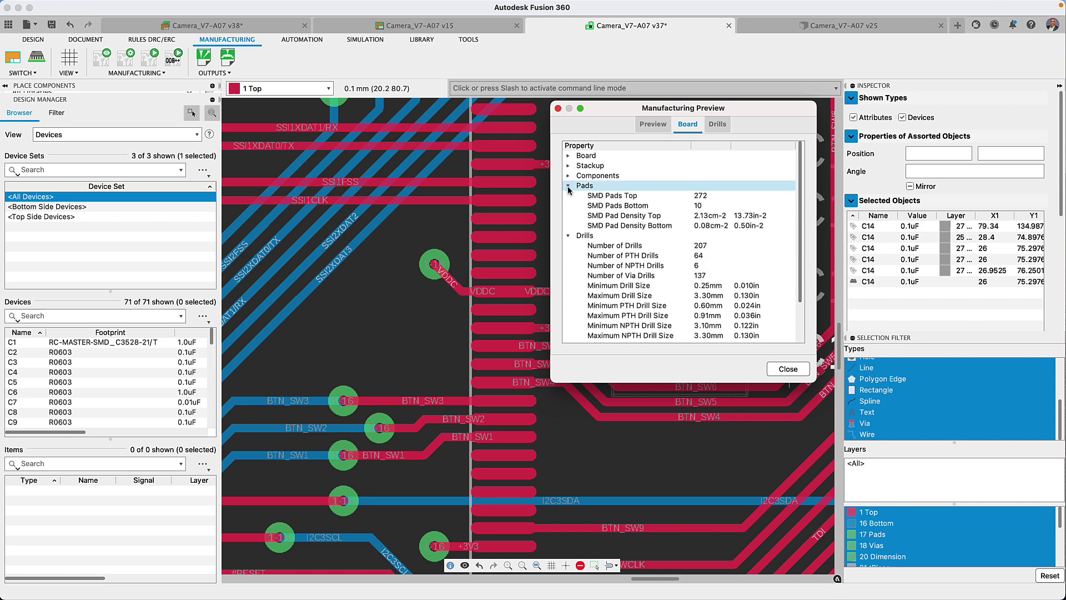
pyautogui.click(568, 175)
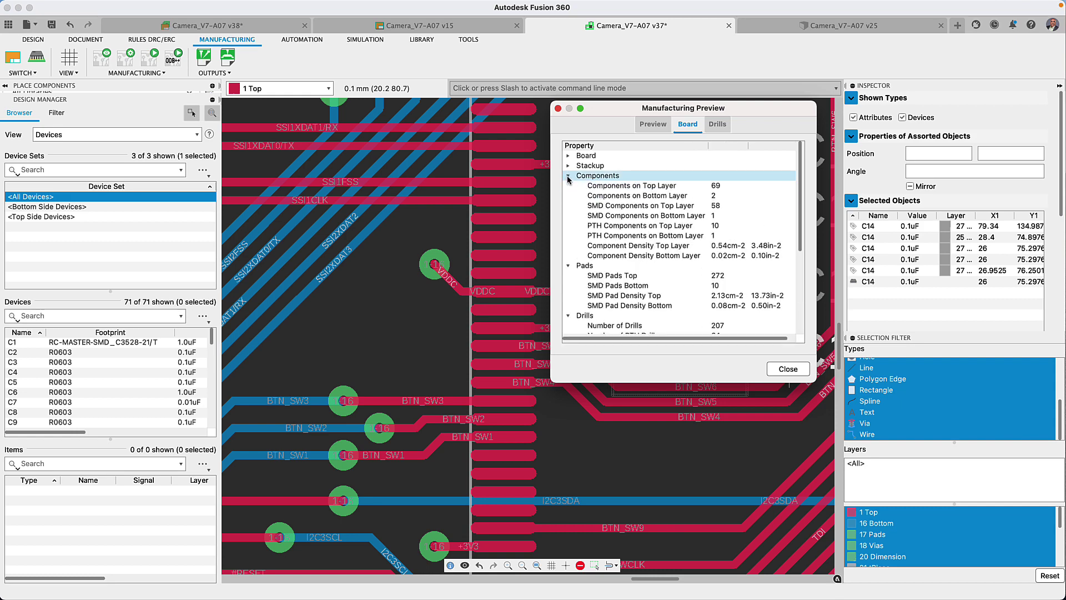
pyautogui.click(567, 166)
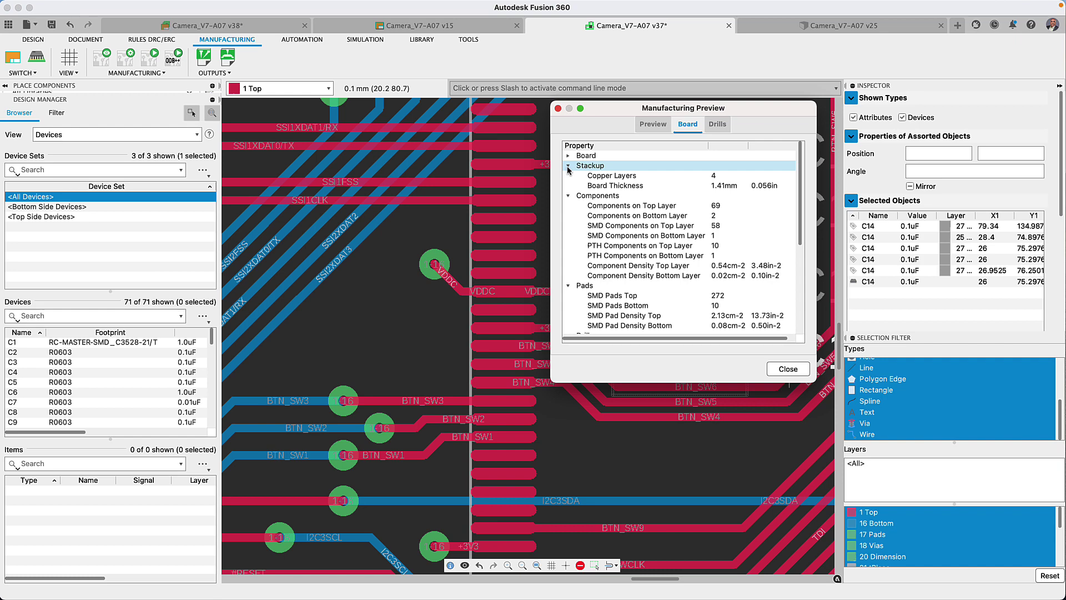
pyautogui.click(568, 157)
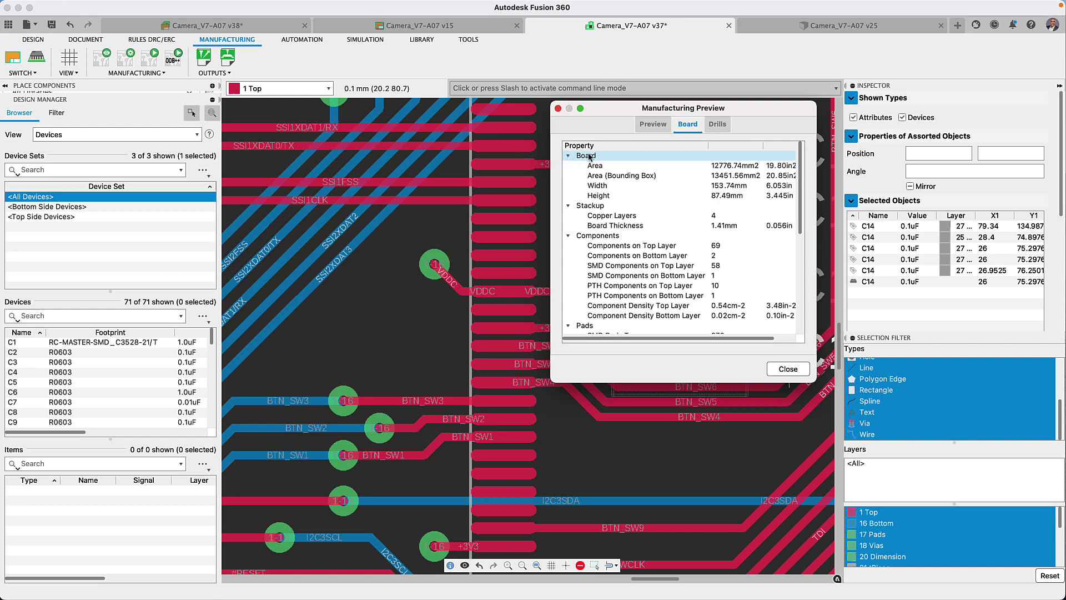
# - Examine the drill table in the manufacturing preview and close the preview
pyautogui.click(725, 125)
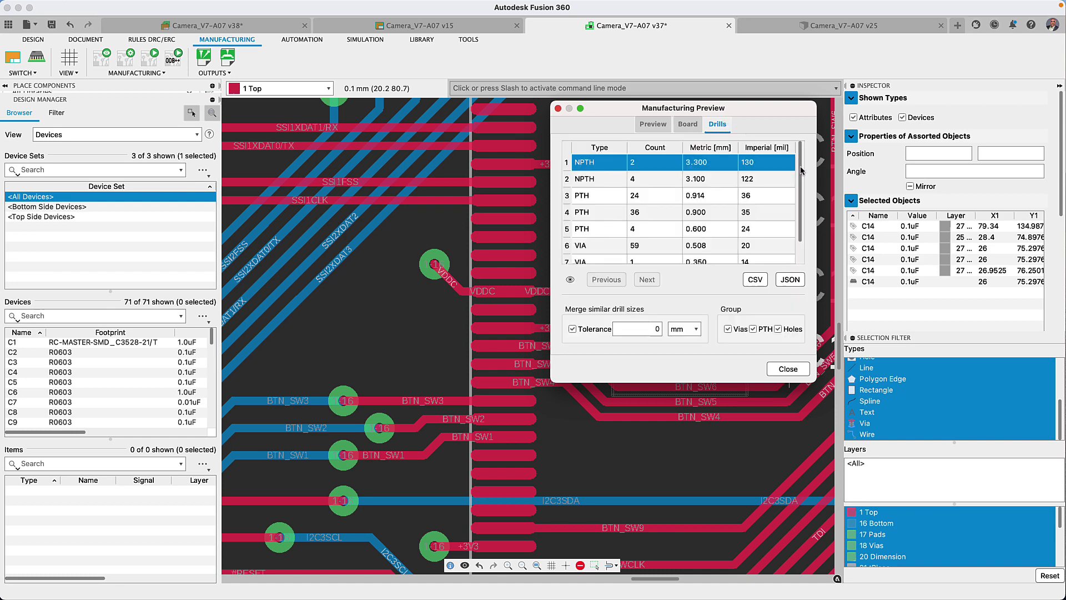
pyautogui.moveTo(801, 171)
pyautogui.mouseDown()
pyautogui.moveTo(803, 184)
pyautogui.moveTo(802, 161)
pyautogui.mouseUp()
pyautogui.click(558, 108)
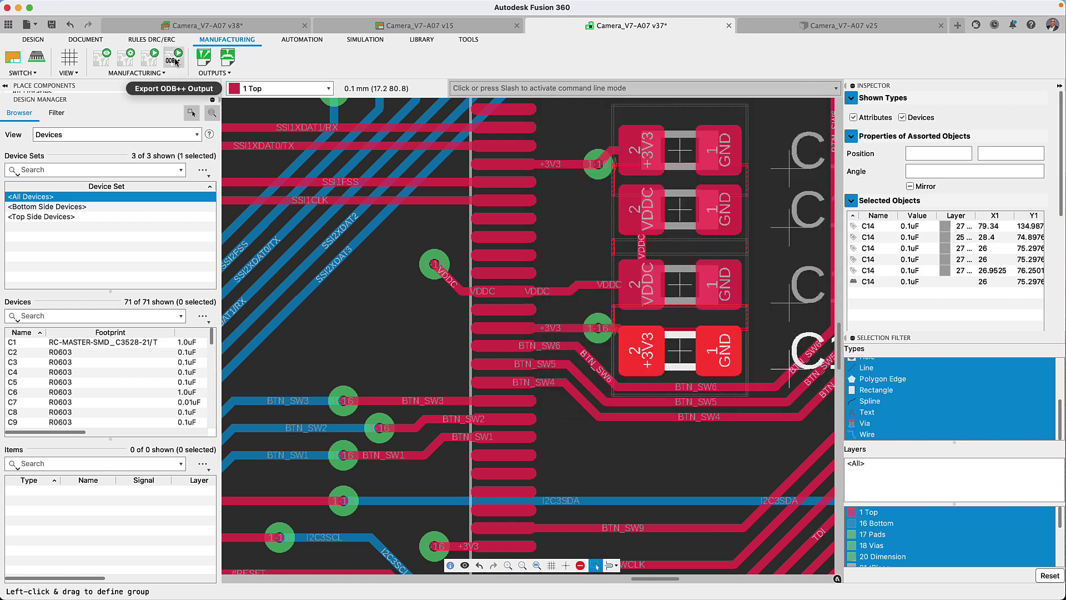
# - Check which file types the ODB++ output export offers, and close the export without saving
pyautogui.click(175, 58)
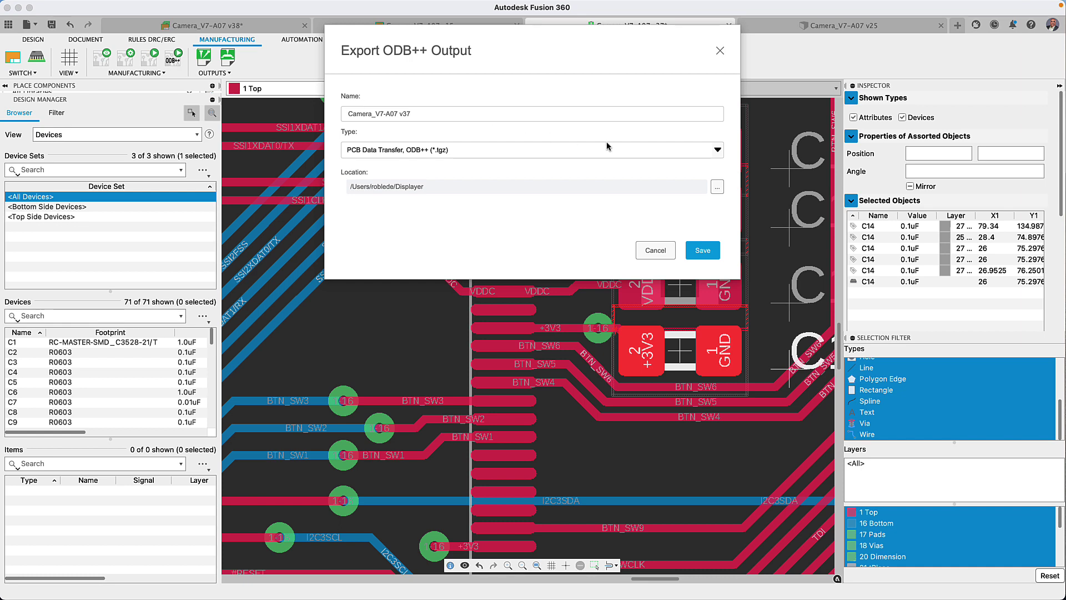
pyautogui.click(718, 152)
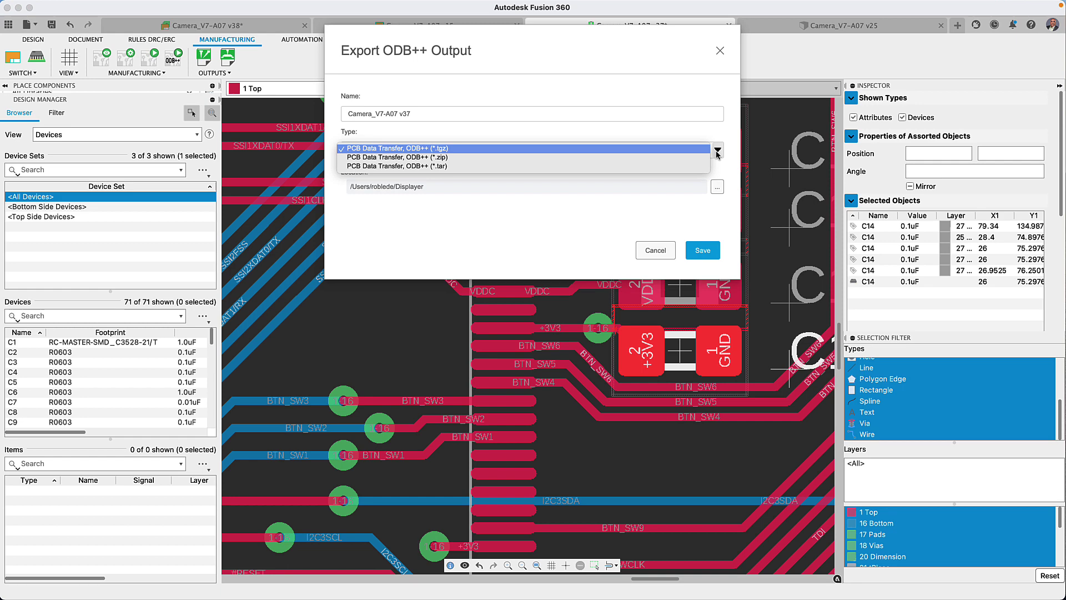
pyautogui.click(718, 151)
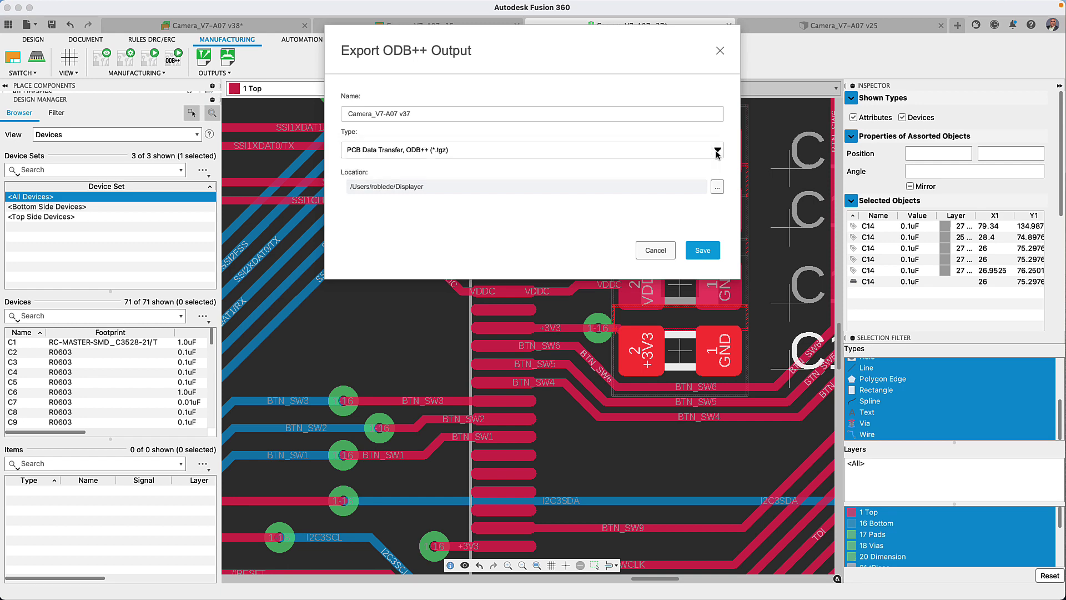
pyautogui.click(720, 52)
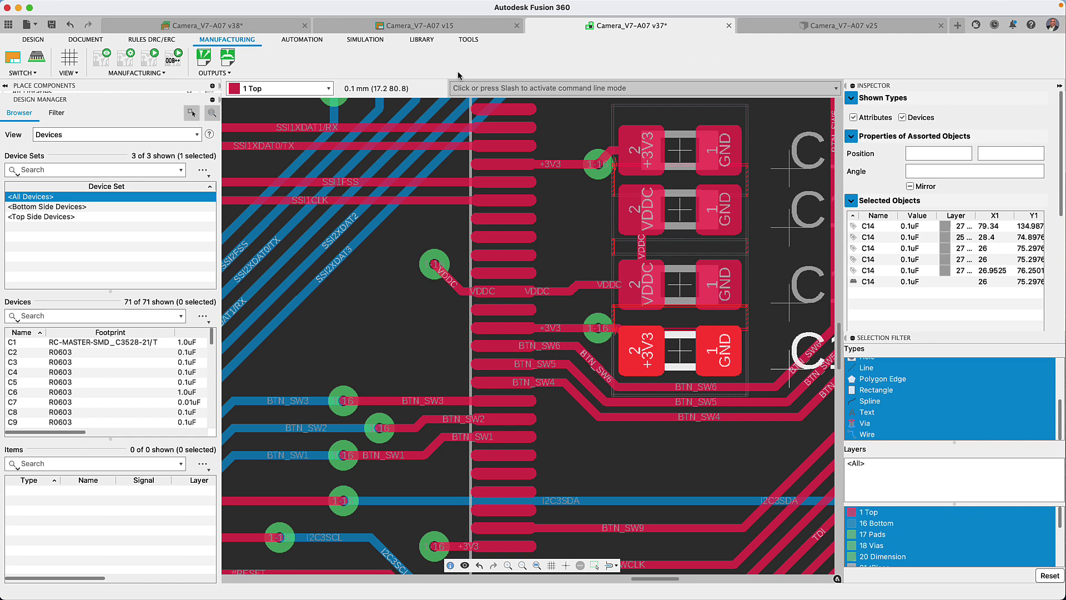
# - Check which manufacturing files the one-click CAM export would put in its ZIP archive, and close the list without exporting
pyautogui.press('g')
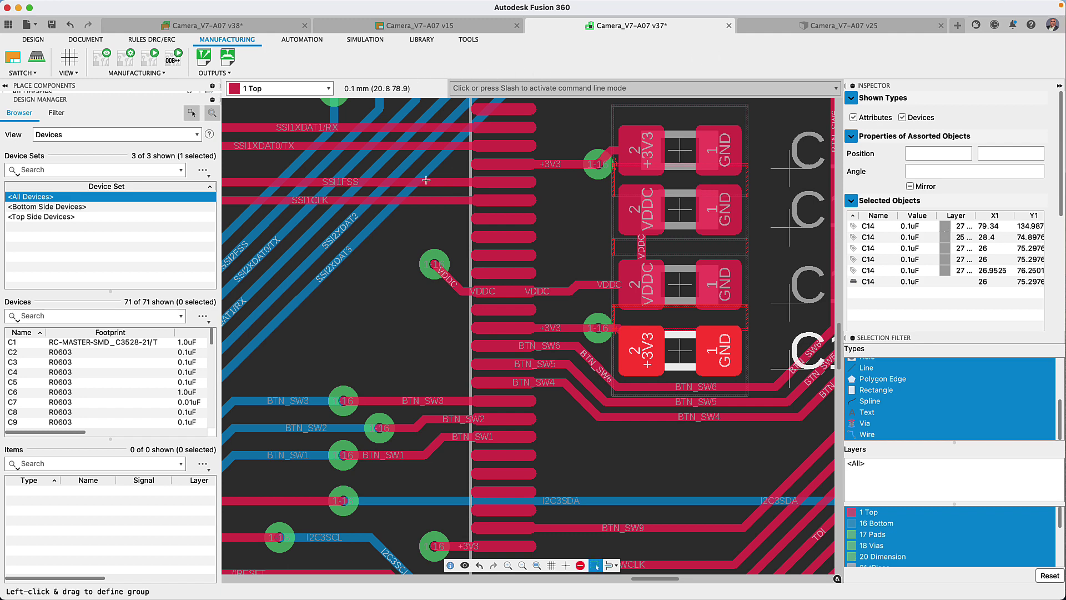
pyautogui.click(150, 56)
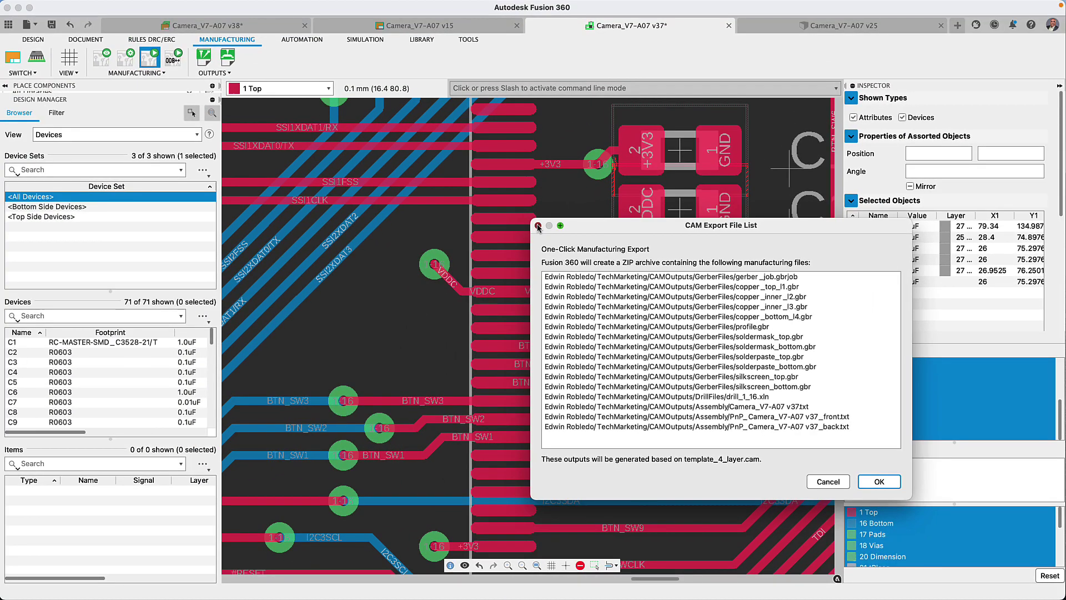
pyautogui.click(537, 225)
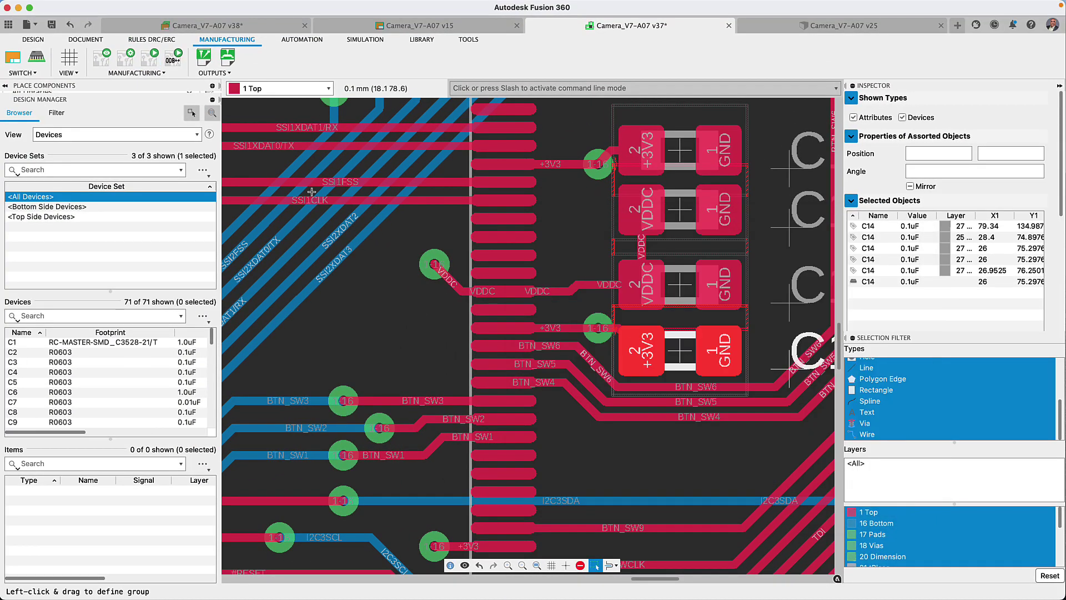
# - Open the CAM Processor and examine the ODB++ export options and the Gerber output type choices
pyautogui.click(118, 59)
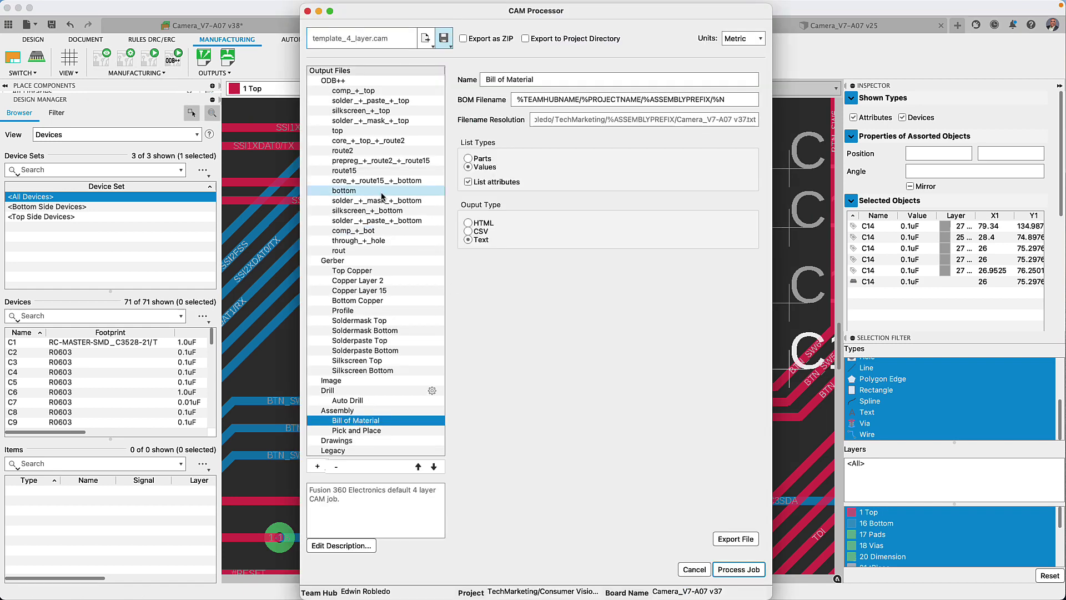
pyautogui.click(350, 80)
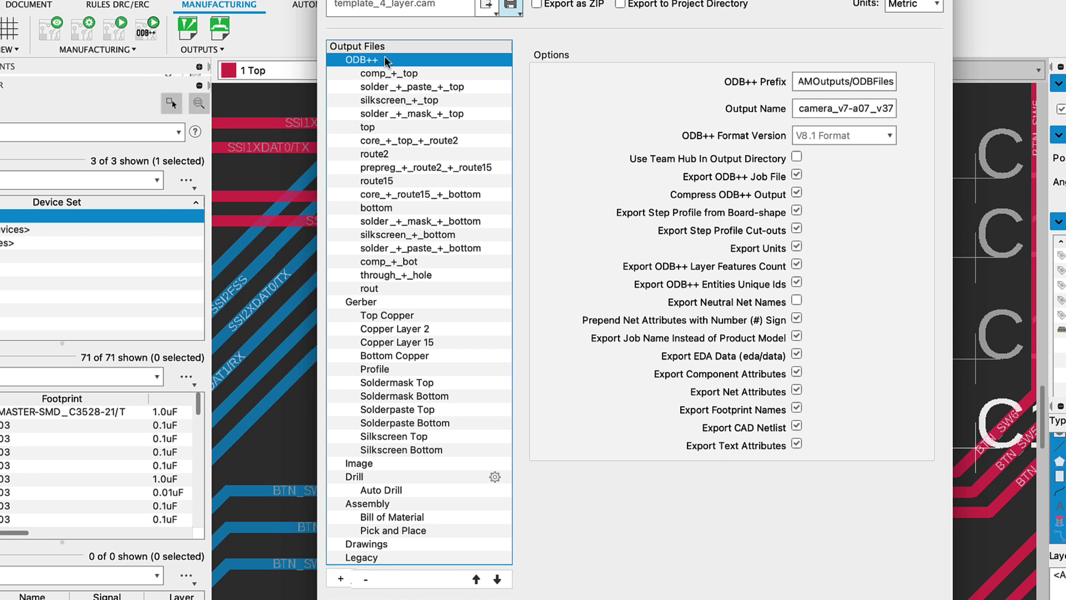
pyautogui.click(387, 310)
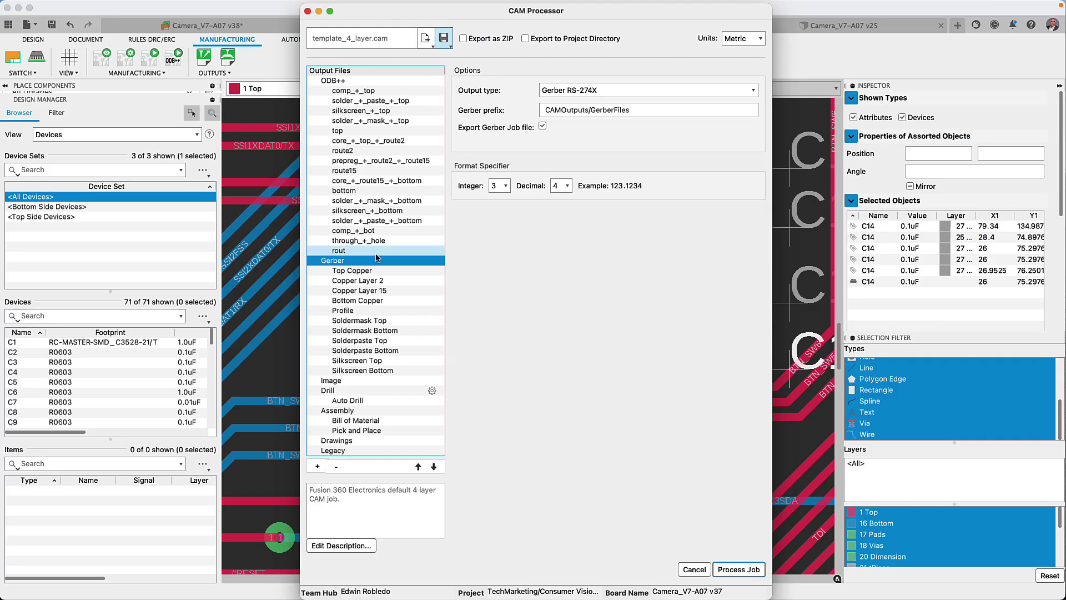
pyautogui.click(753, 91)
pyautogui.click(754, 91)
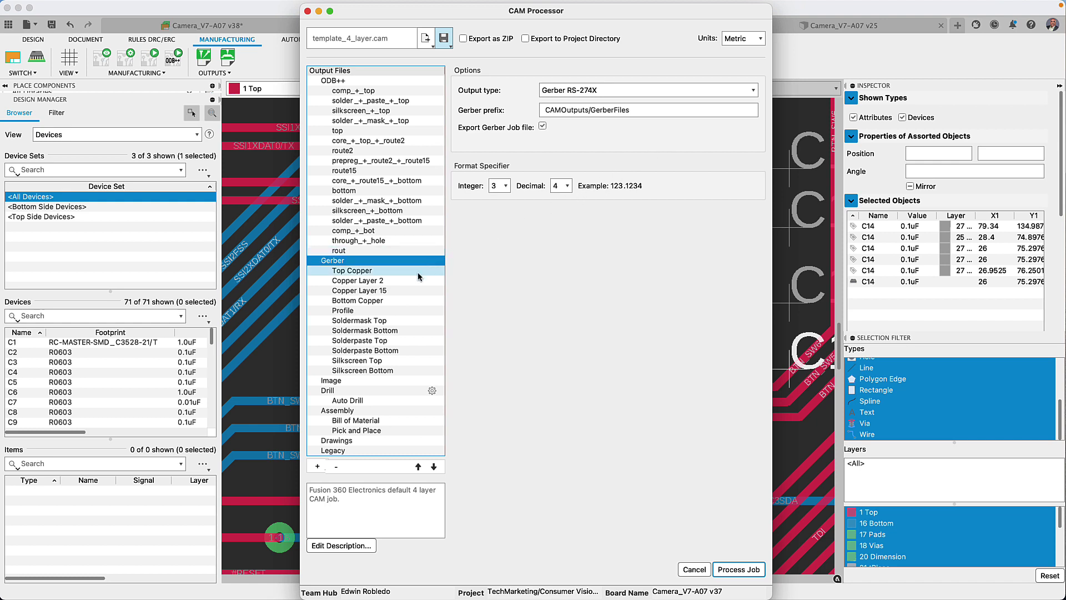
# - Add layer 51 tDocu to the Silkscreen Top Gerber output and process the CAM job
pyautogui.click(350, 361)
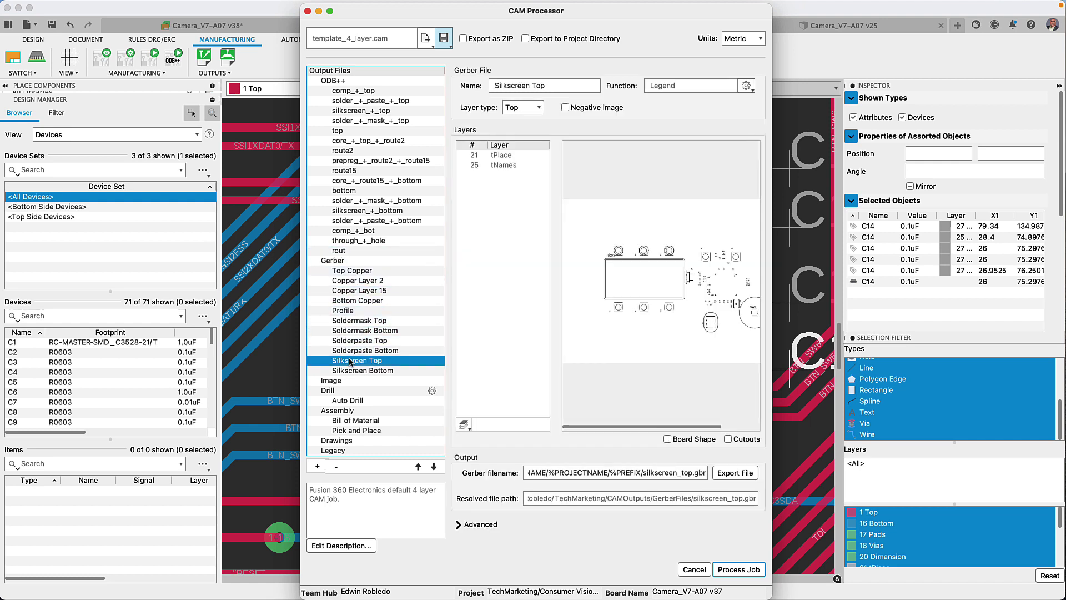
pyautogui.click(463, 425)
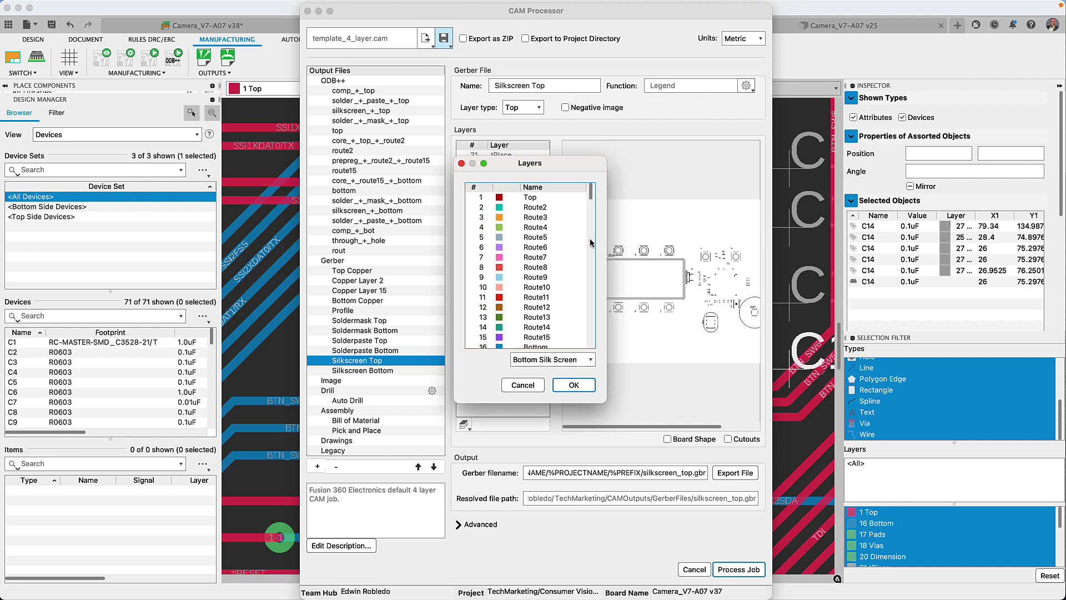
pyautogui.scroll(-5, 562, 281)
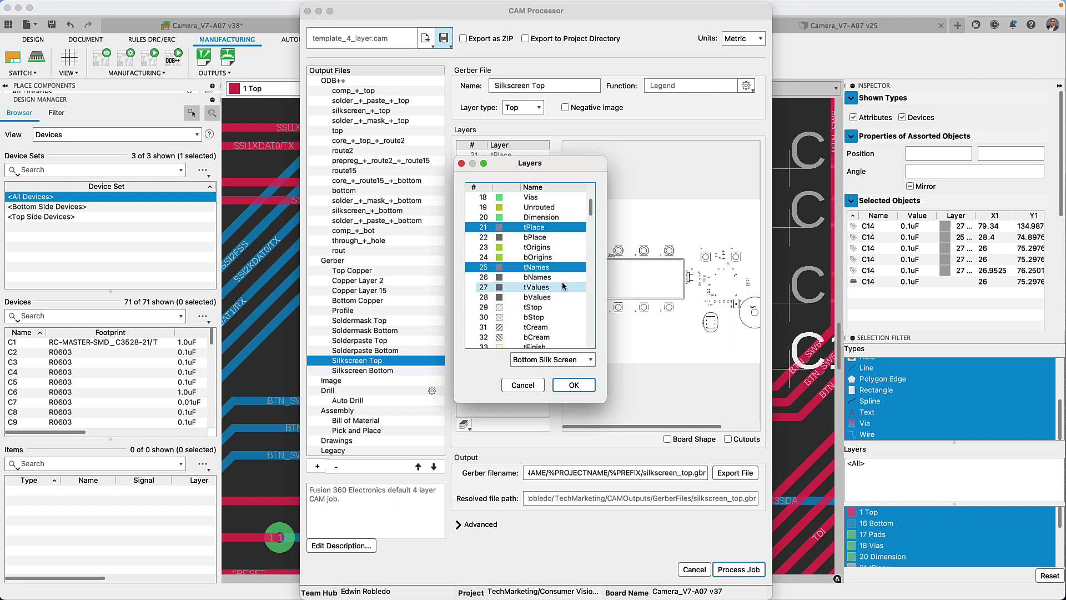
pyautogui.scroll(-5, 562, 286)
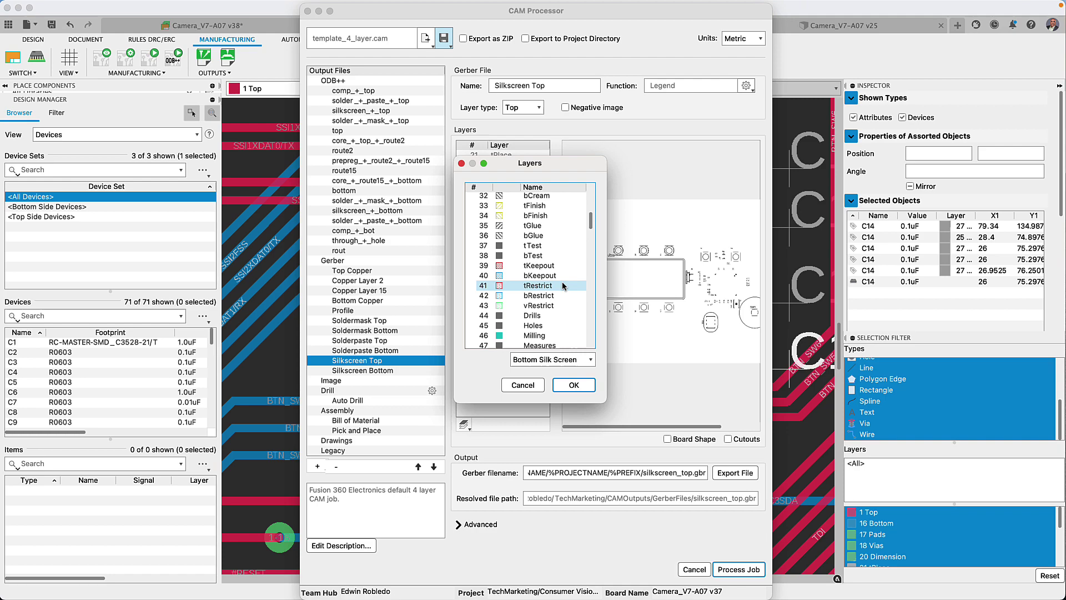
pyautogui.scroll(-4, 563, 285)
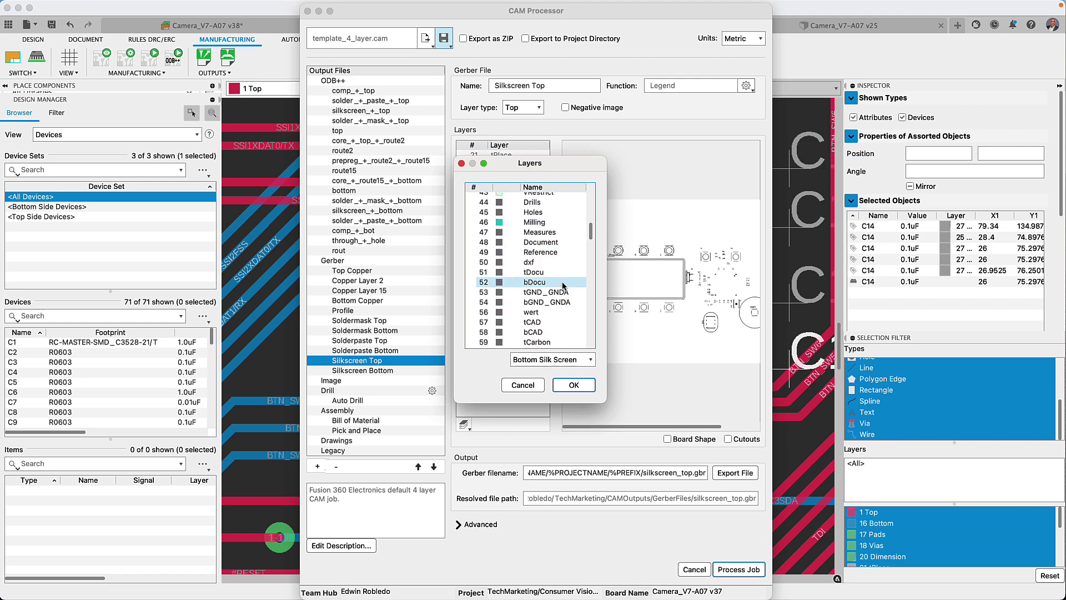
pyautogui.click(482, 273)
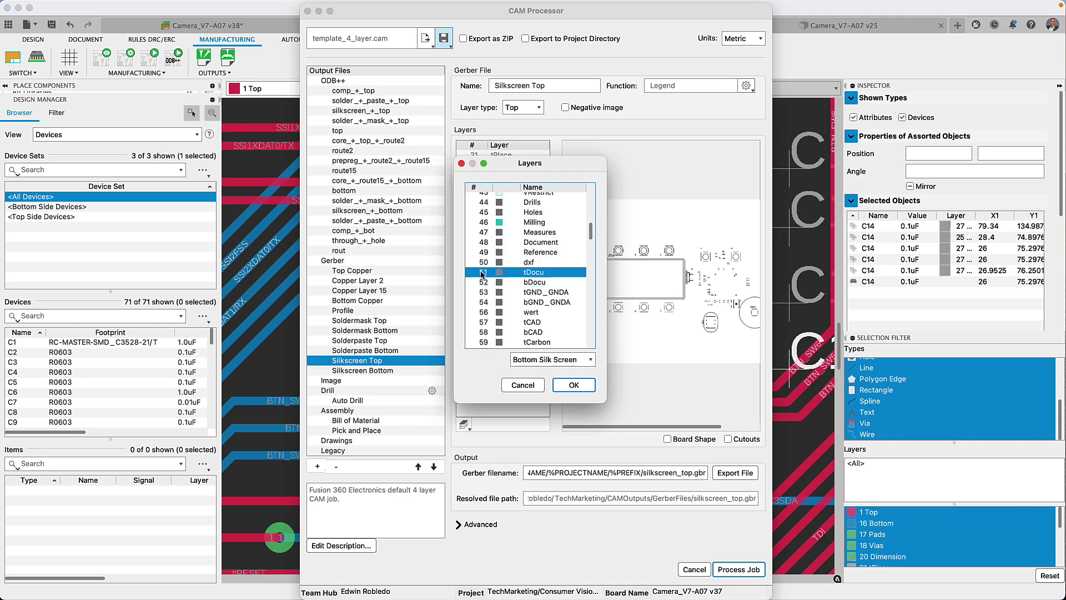
pyautogui.click(564, 385)
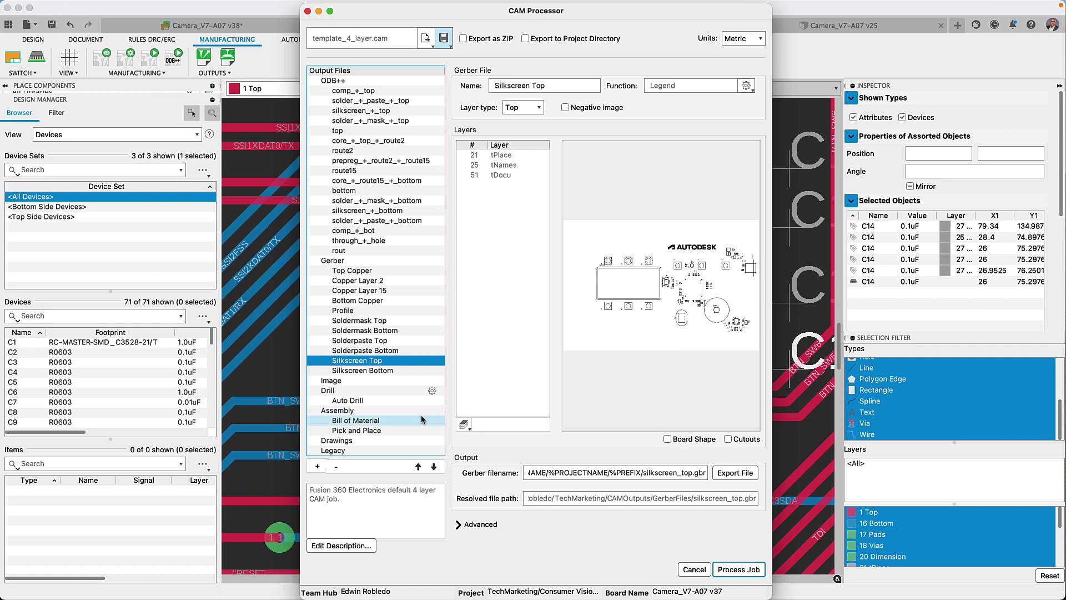
pyautogui.click(732, 570)
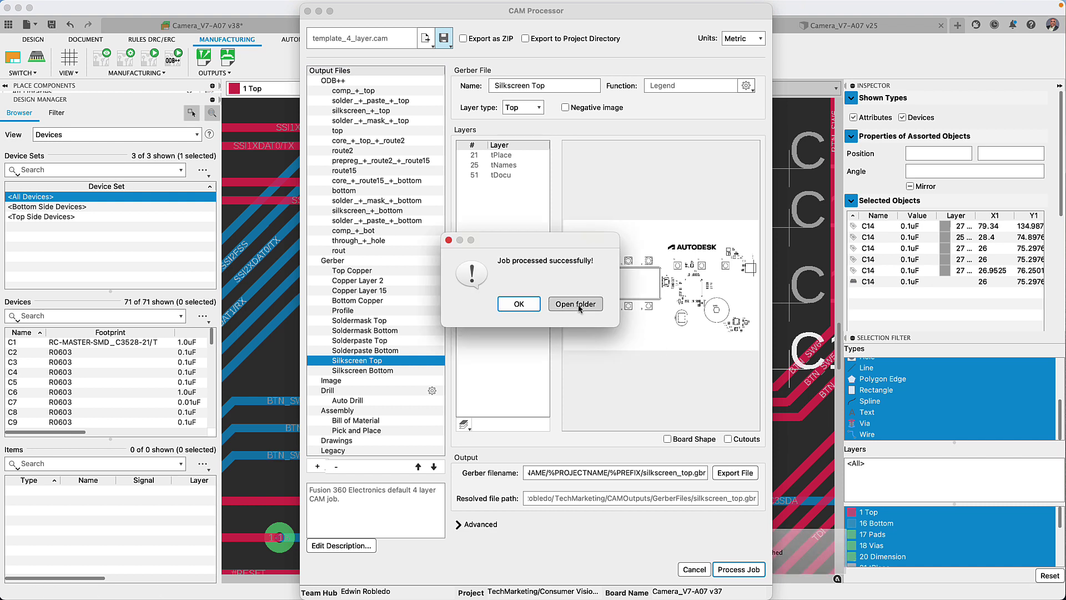